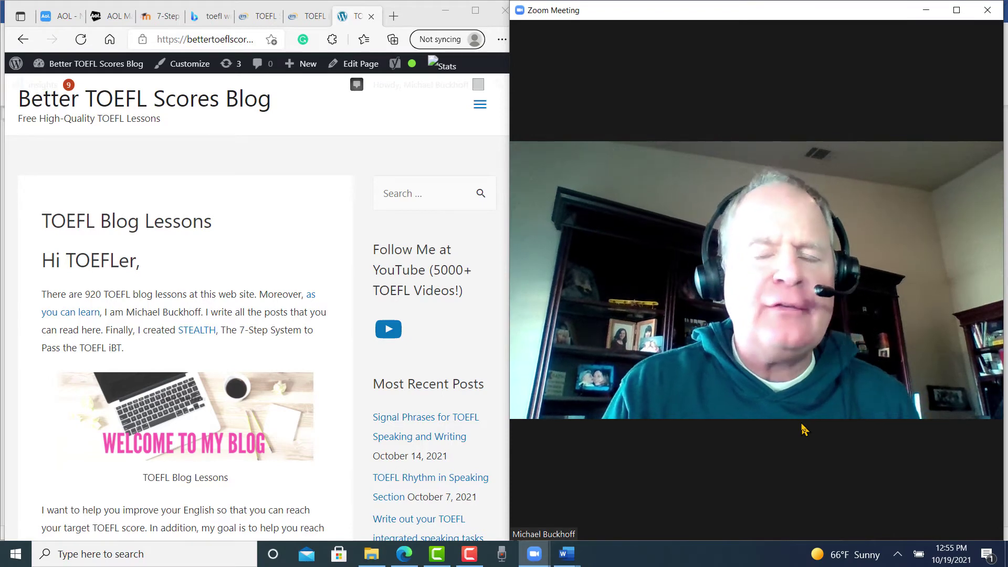
Show the ETS TOEFL writing rubrics PDF scrolled to the page-2 Integrated Writing Rubrics table.
mouse_move(804, 429)
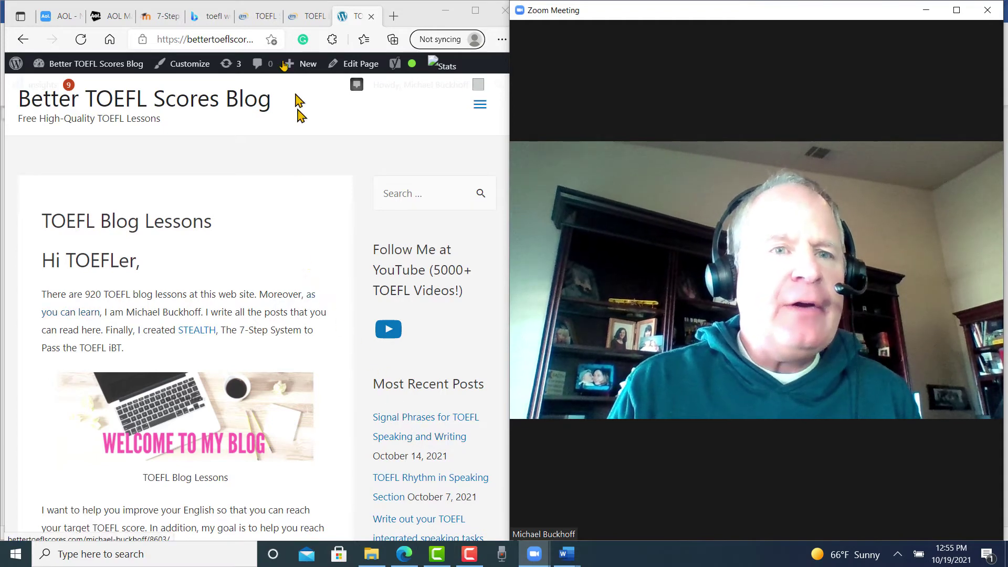
click(304, 20)
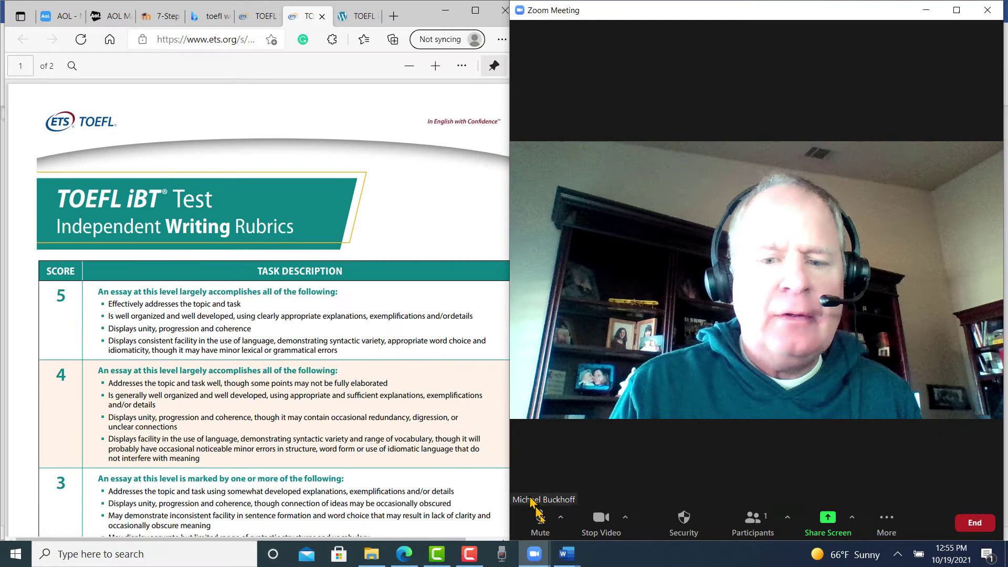
click(566, 554)
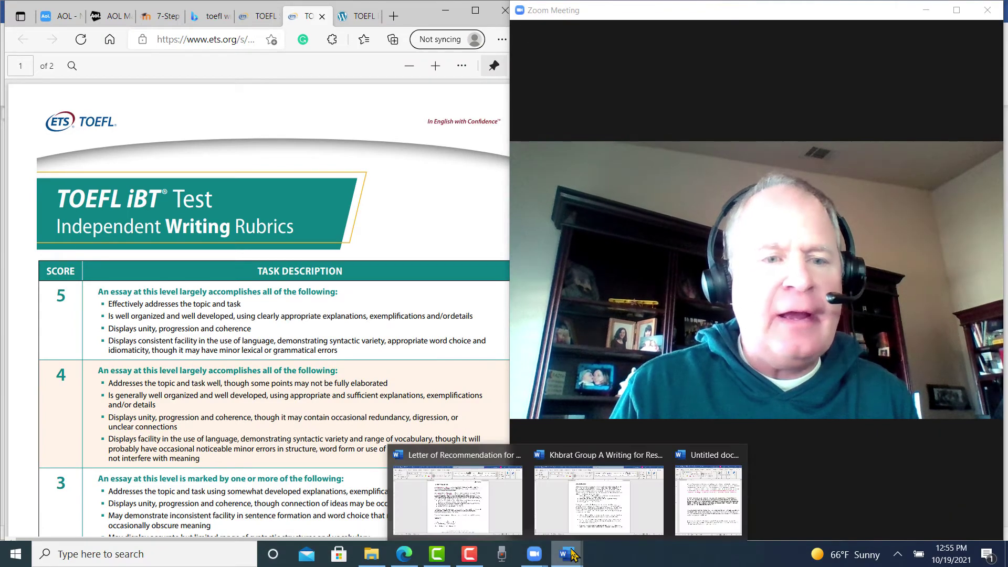
drag(510, 185, 546, 447)
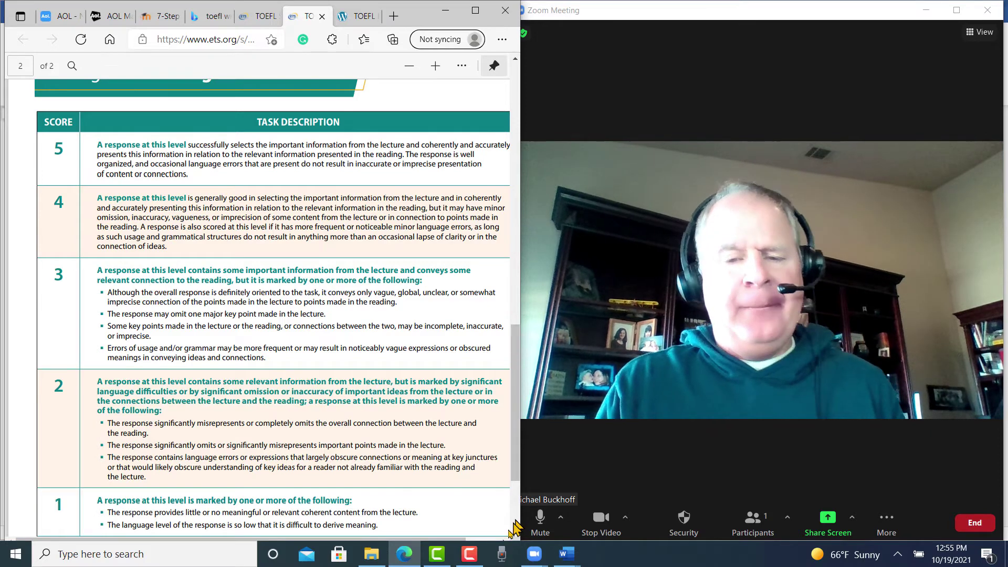
click(568, 556)
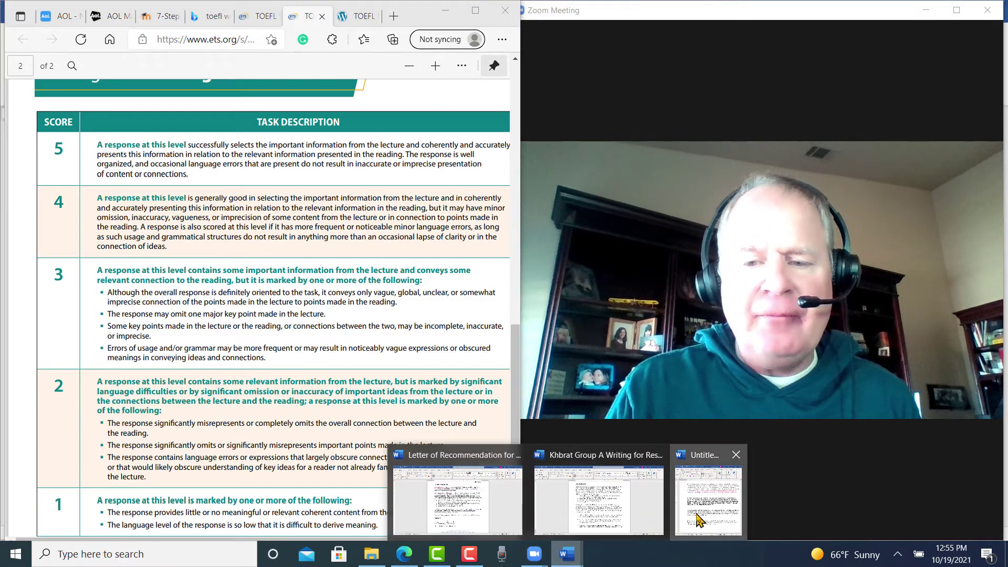
Bring the Untitled Turtle Excluder Device essay forward, maximized, with the Review ribbon showing.
click(708, 500)
scroll(504, 273, up, 5)
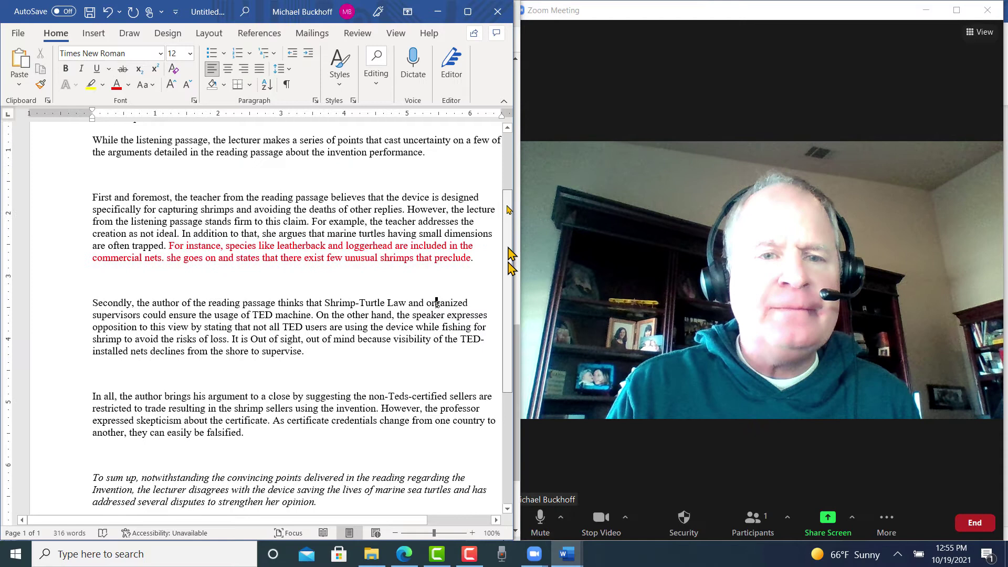
click(353, 35)
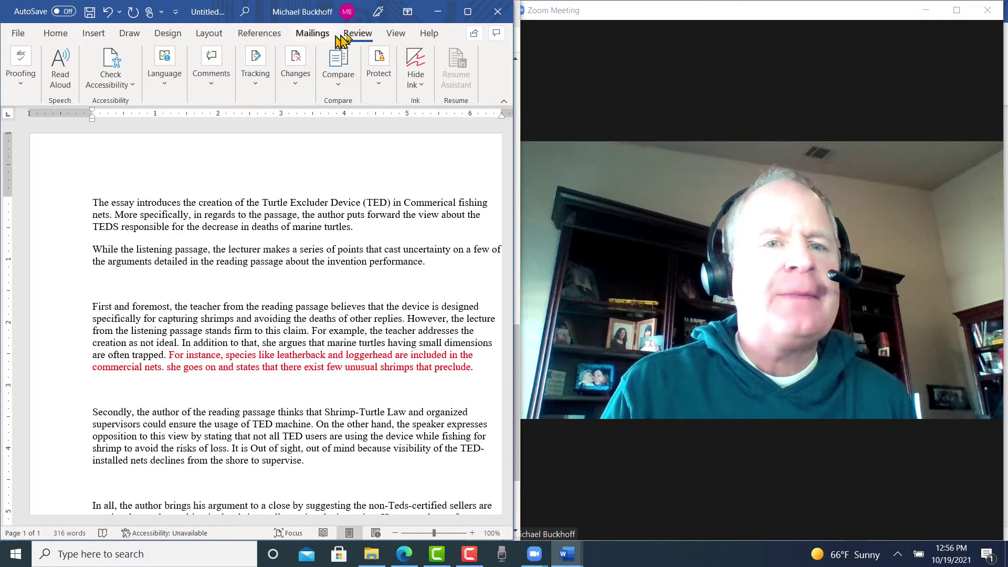
click(468, 11)
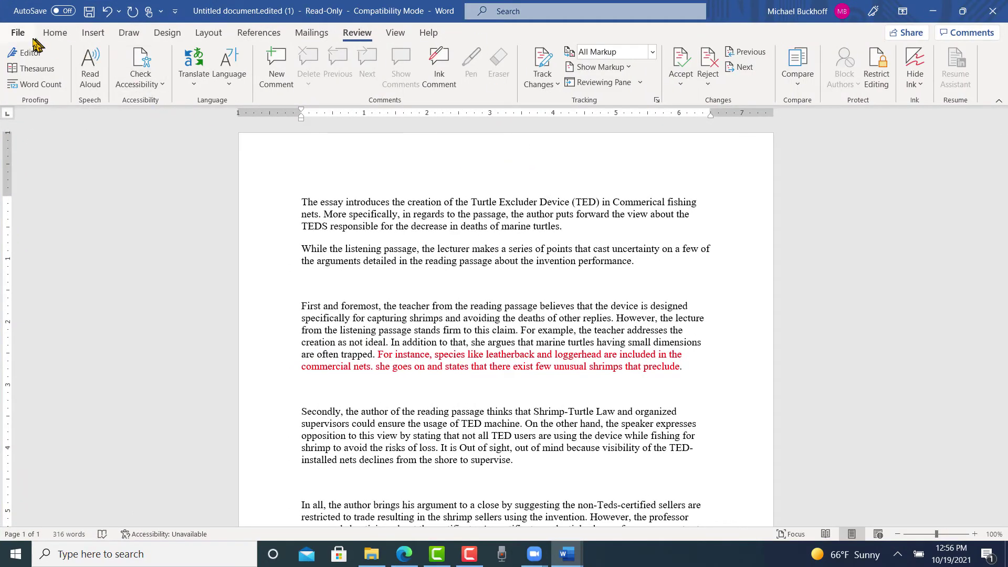
Run Editor and review Readability Statistics: 316 words, reading ease 47.0, grade level 11.6.
click(29, 52)
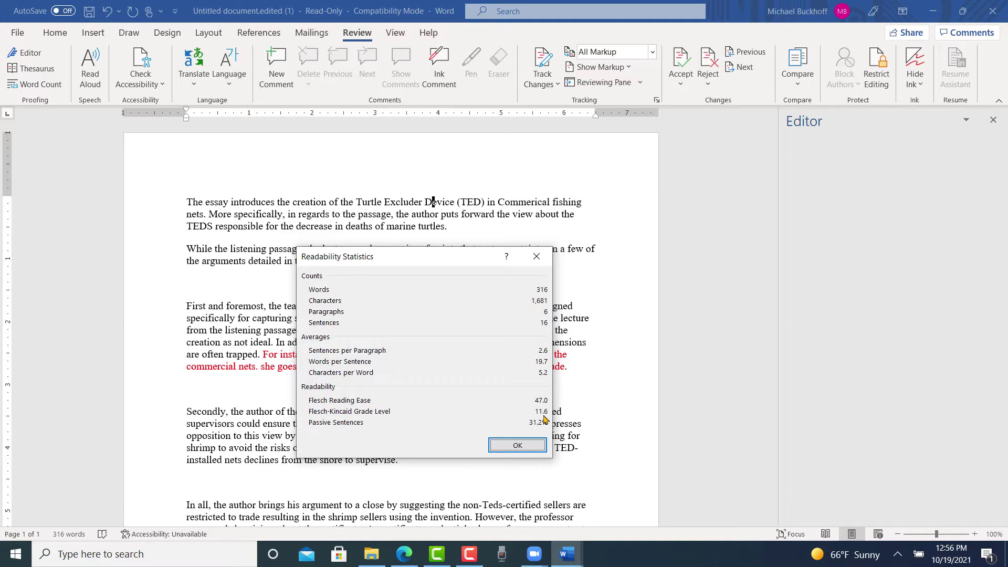
click(523, 442)
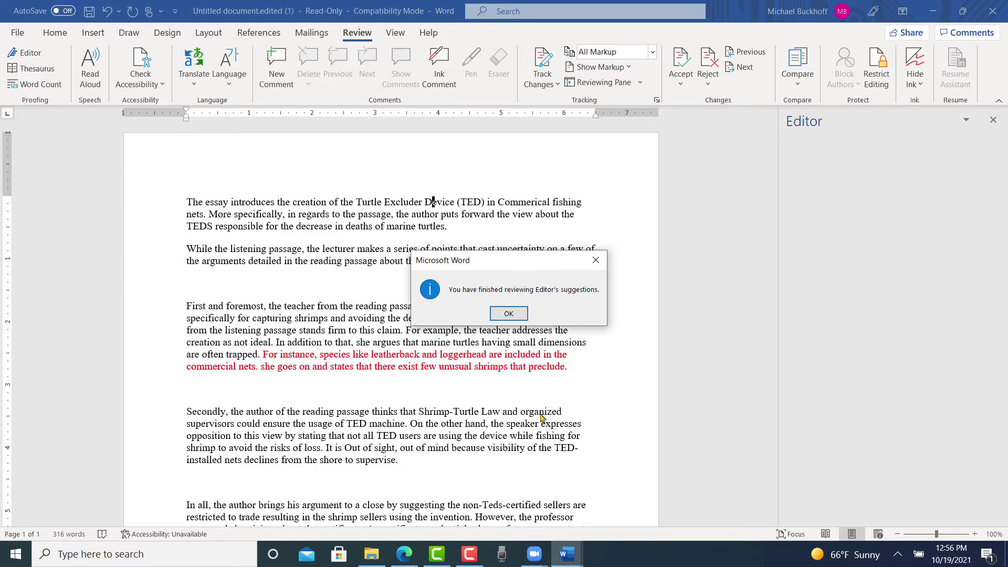
Dismiss the finished-reviewing message, note the 100% Editor Score, and close the Editor pane.
click(509, 315)
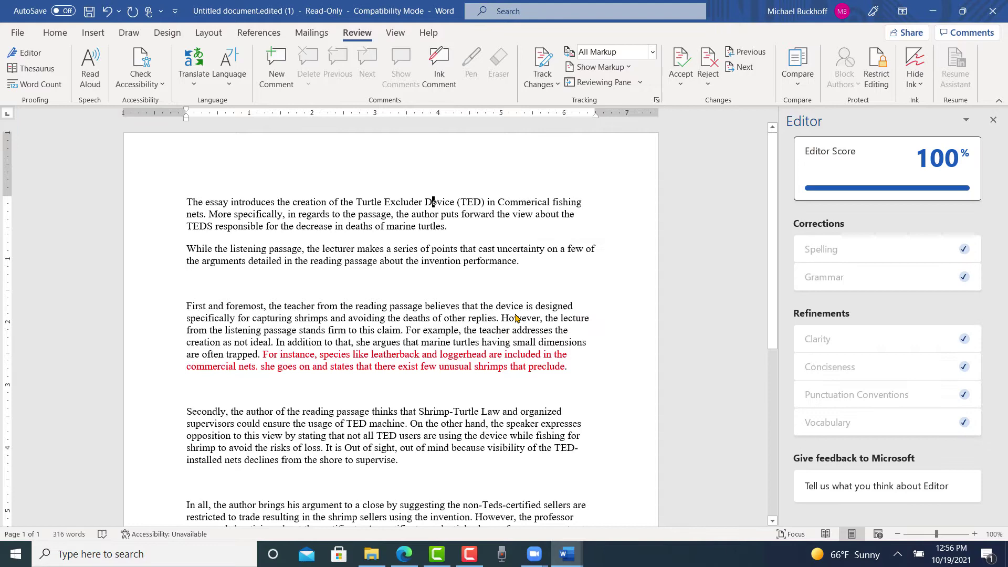
click(993, 120)
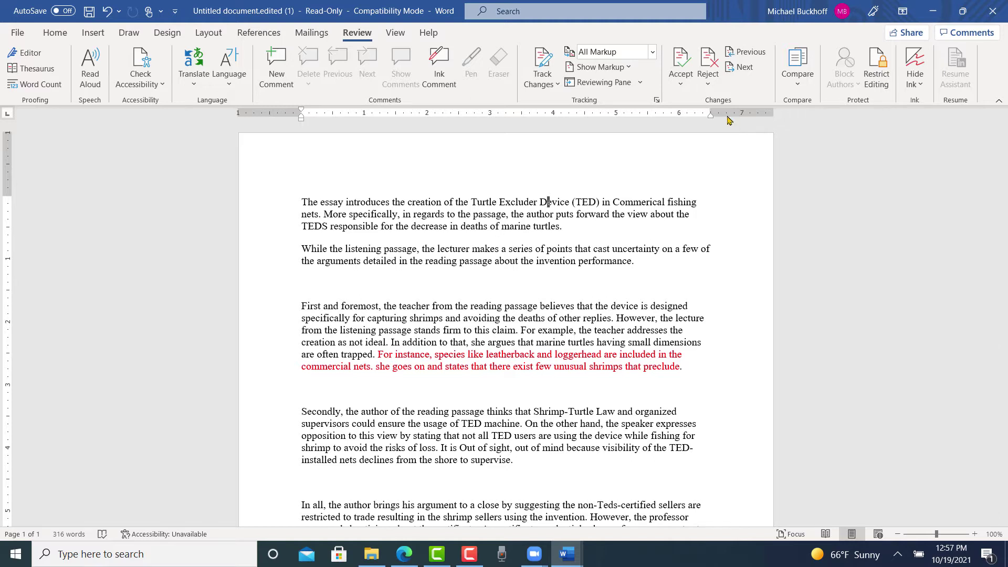
click(590, 231)
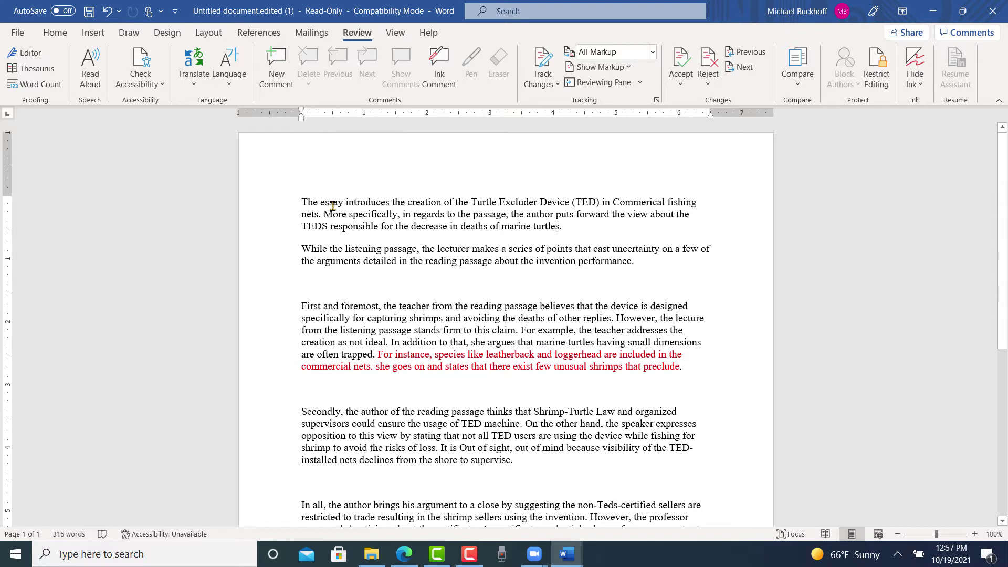
click(302, 203)
scroll(1007, 334, down, 5)
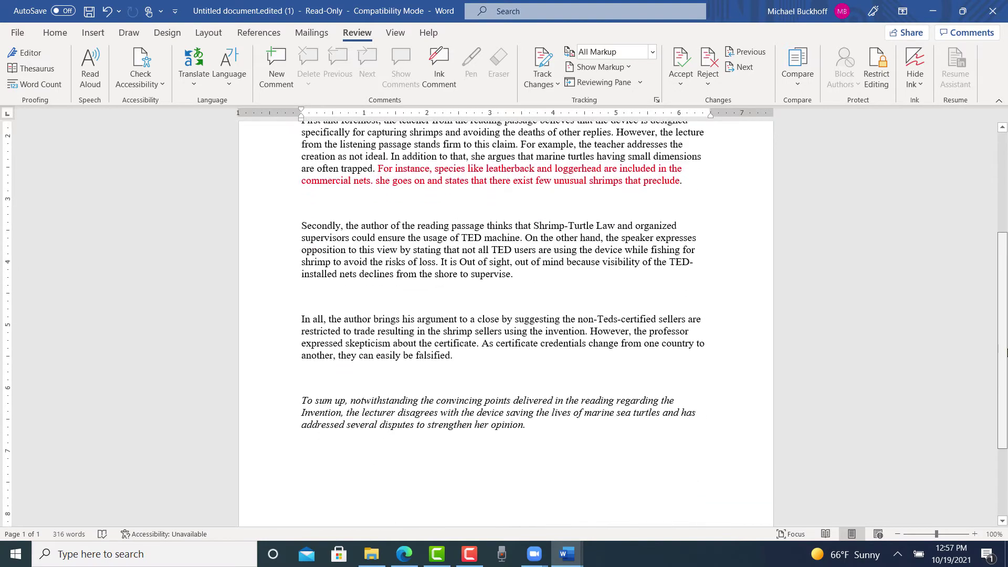
scroll(1006, 334, up, 5)
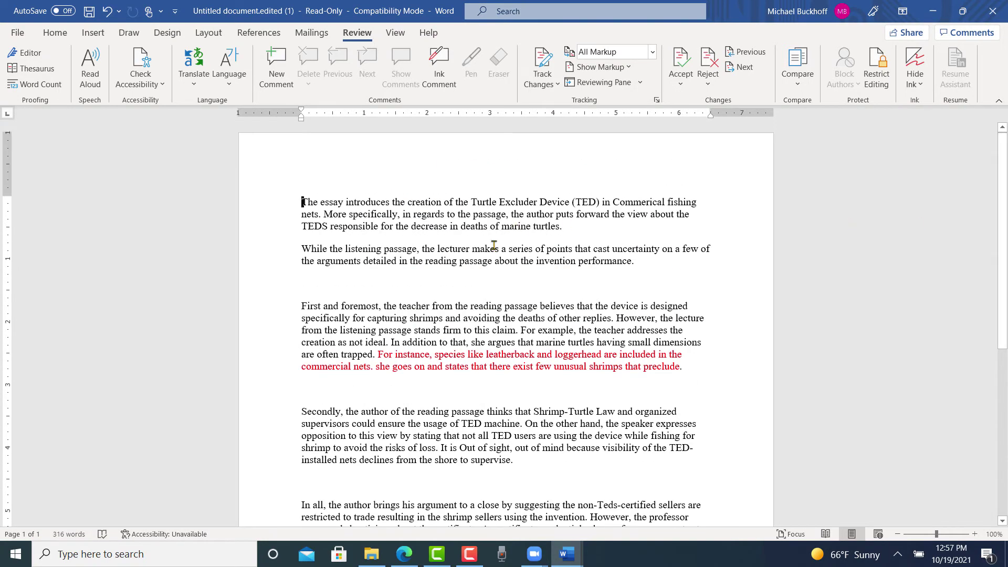
click(457, 289)
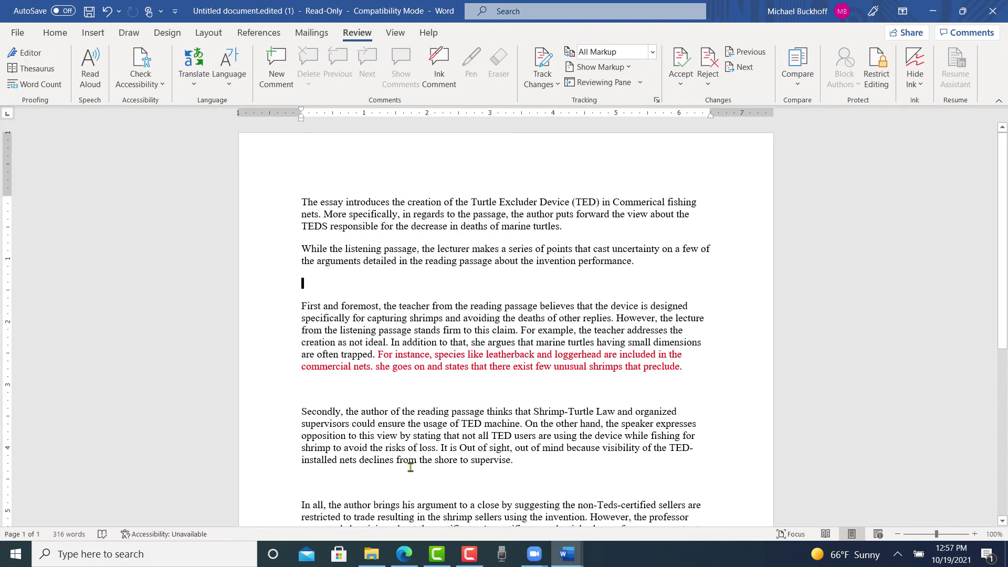
Bring the ETS rubric PDF back in front of the essay, showing the score table.
click(405, 554)
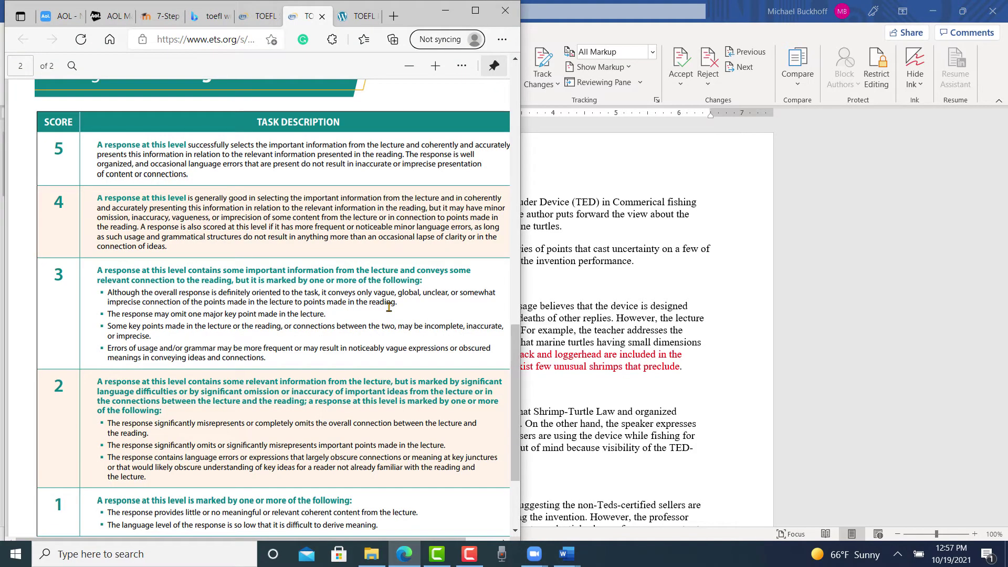
scroll(389, 307, down, 2)
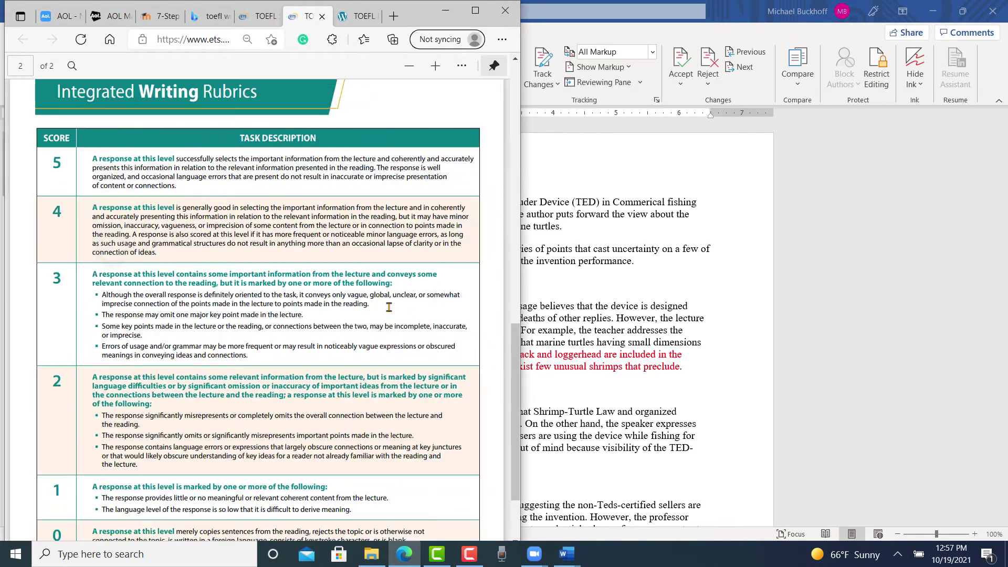
scroll(188, 231, up, 1)
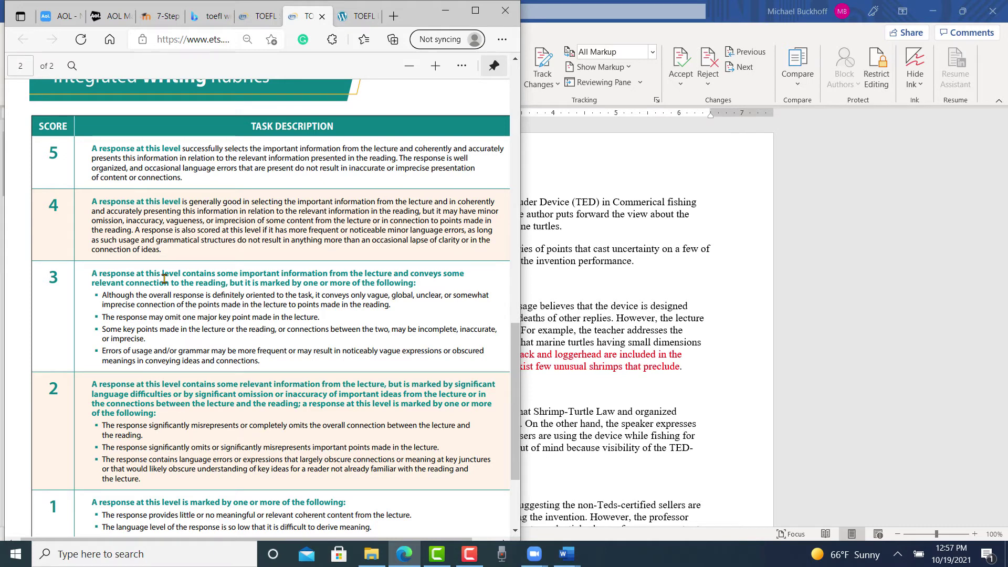
Highlight the score-3 descriptors on imprecise connections and grammar errors, then clear the selection.
drag(103, 304, 175, 307)
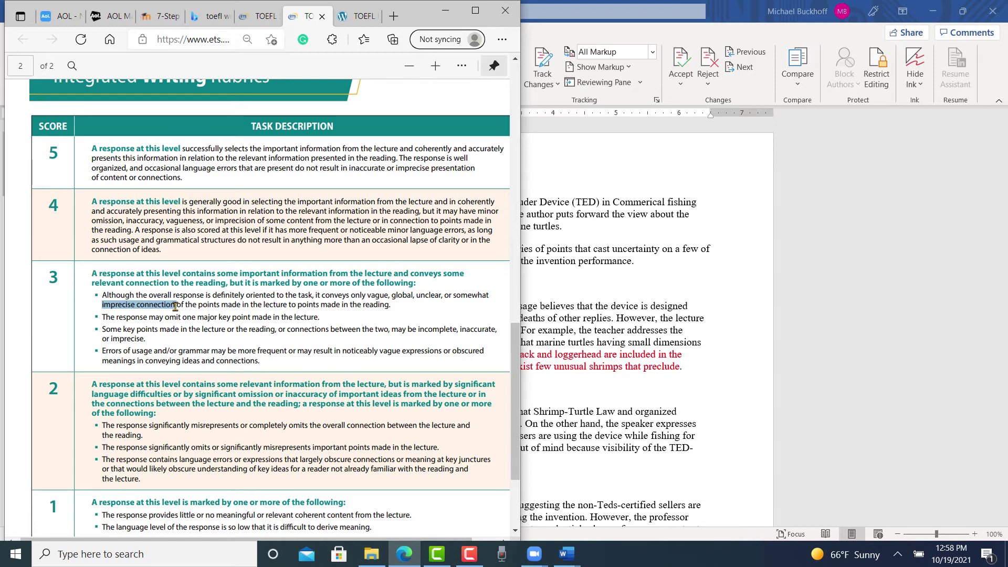
click(125, 351)
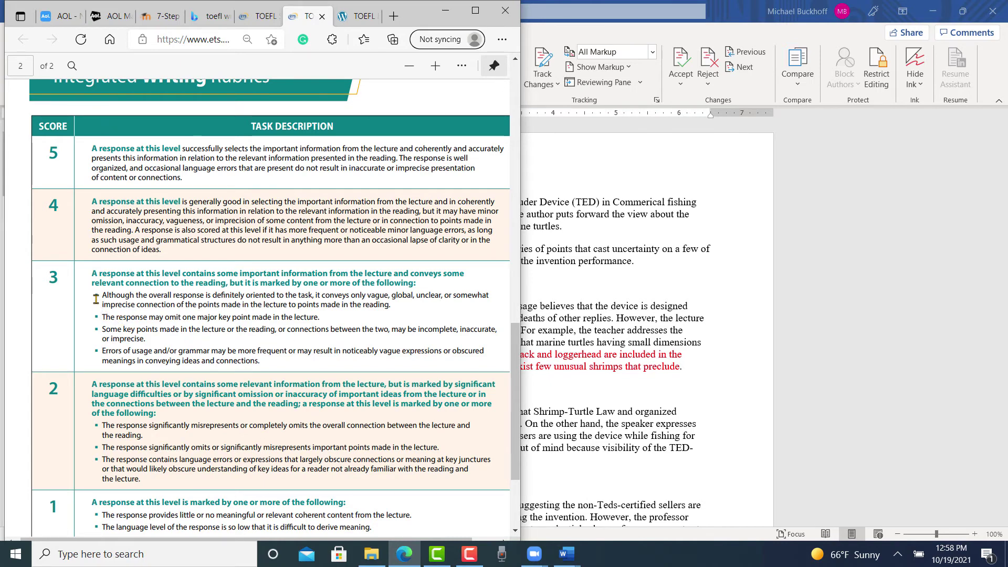
drag(96, 299, 391, 307)
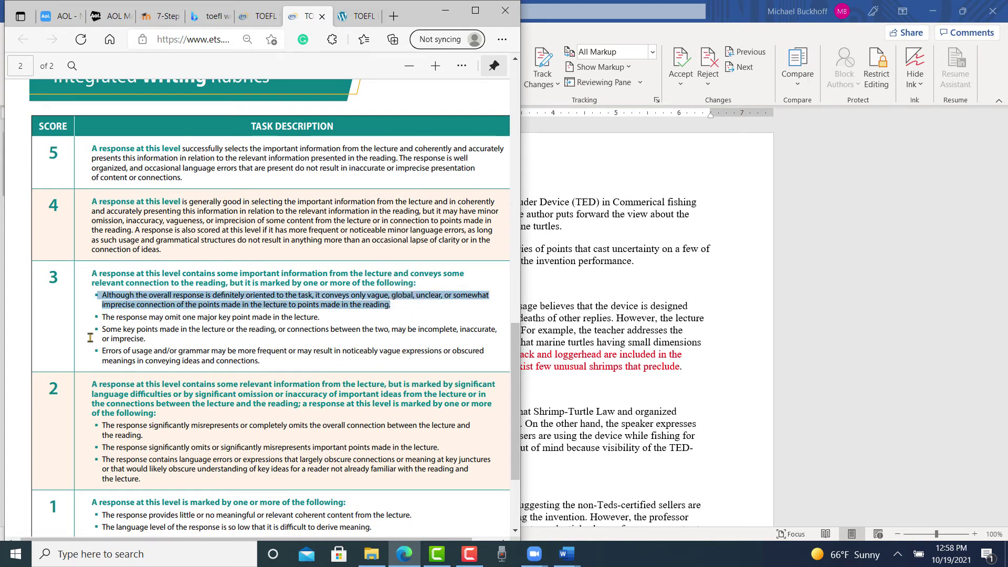
drag(100, 350, 286, 362)
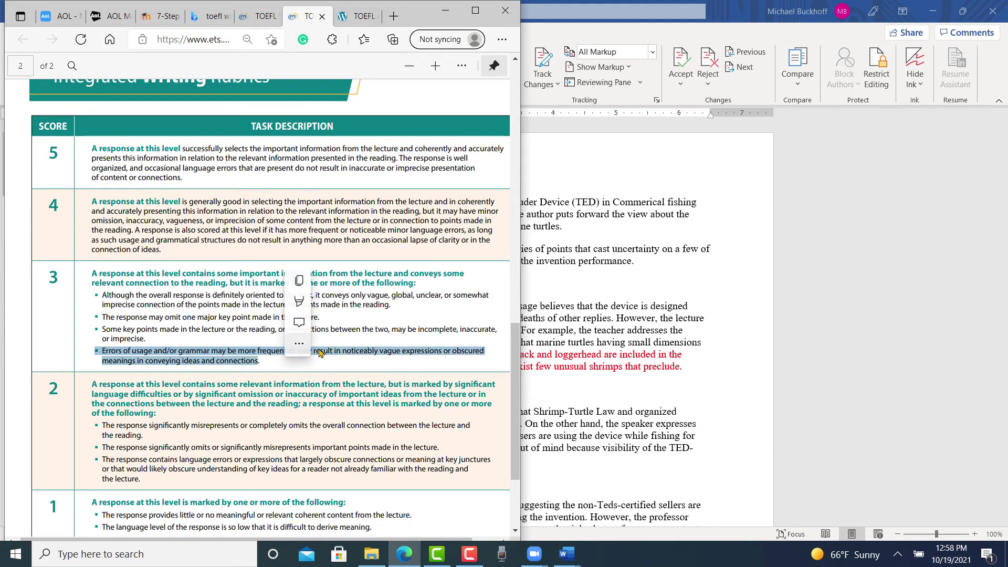
right_click(287, 362)
click(185, 297)
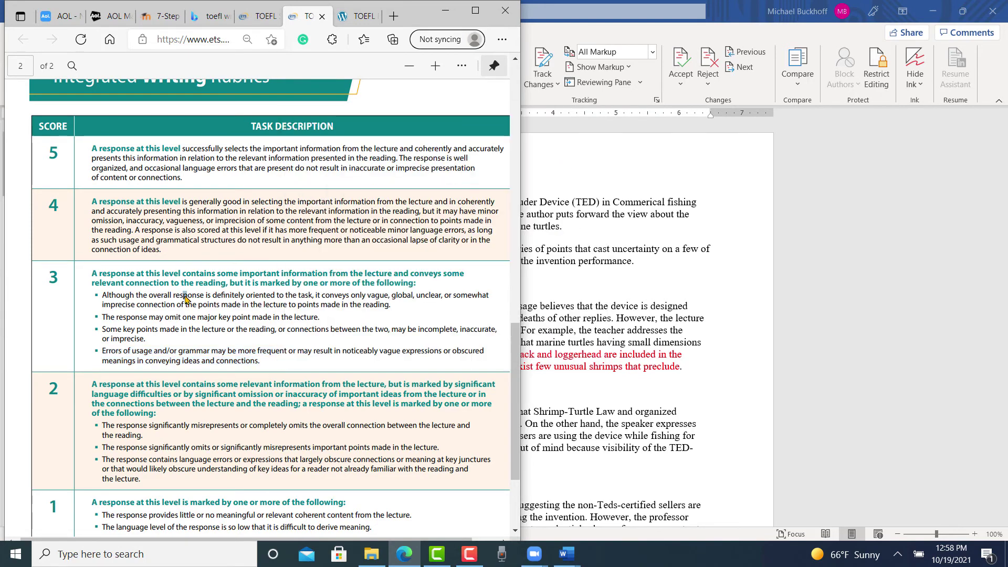
Return to the Turtle Excluder Device essay in Word, placing the cursor after the red sentences.
click(561, 393)
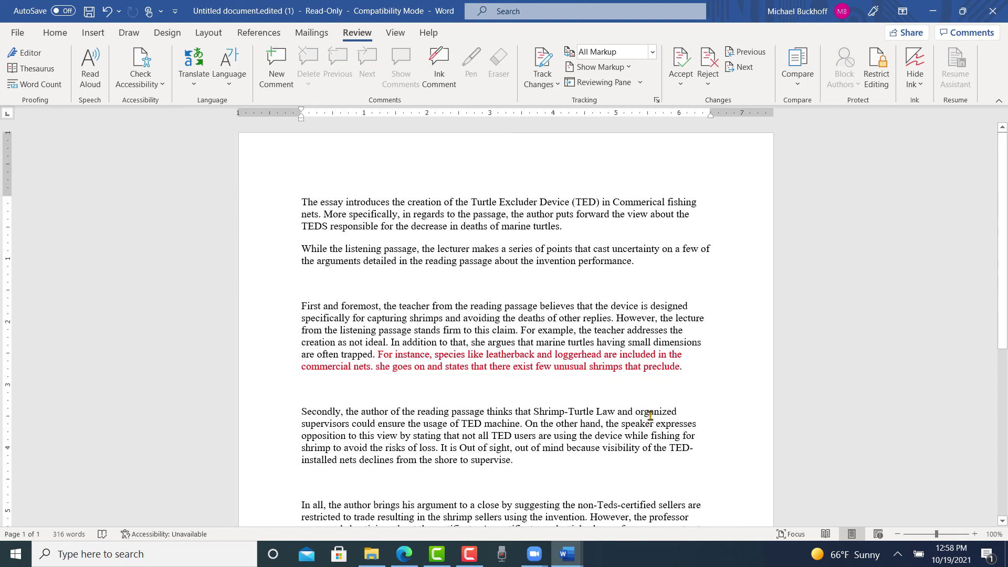
click(695, 393)
mouse_move(1004, 304)
mouse_down()
mouse_move(1001, 423)
mouse_move(999, 290)
mouse_up()
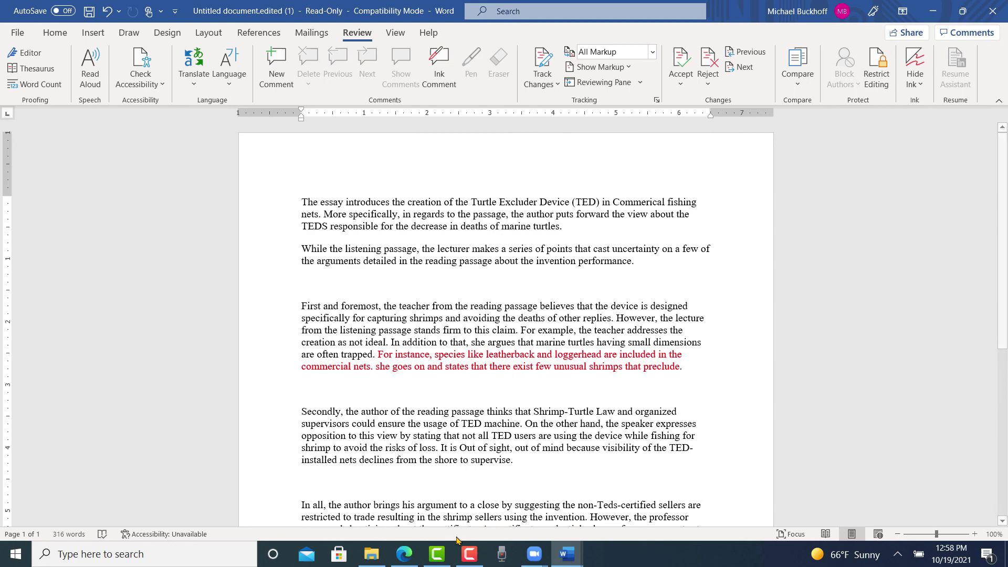
click(470, 555)
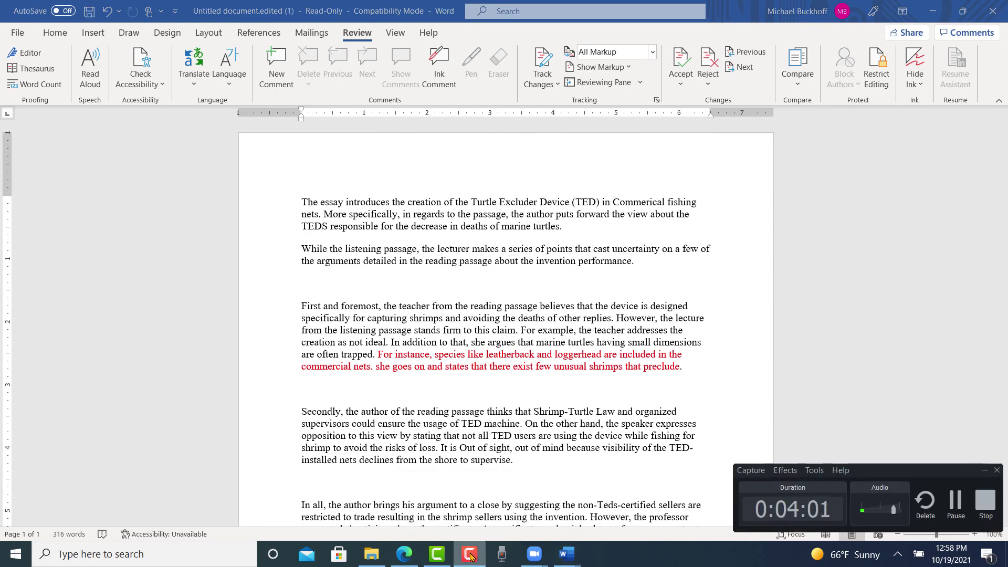